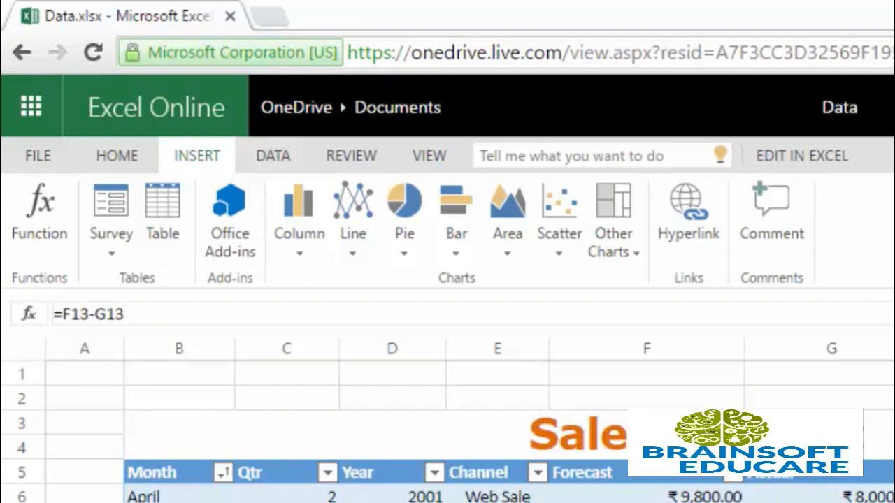
Insert a 2-D clustered column chart from the Channel, Forecast and Actual columns in E5:G16
click(646, 499)
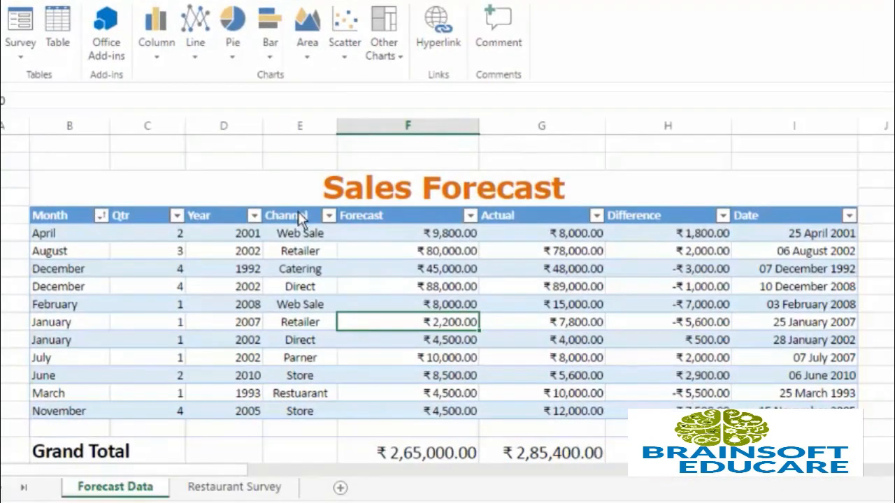
click(299, 215)
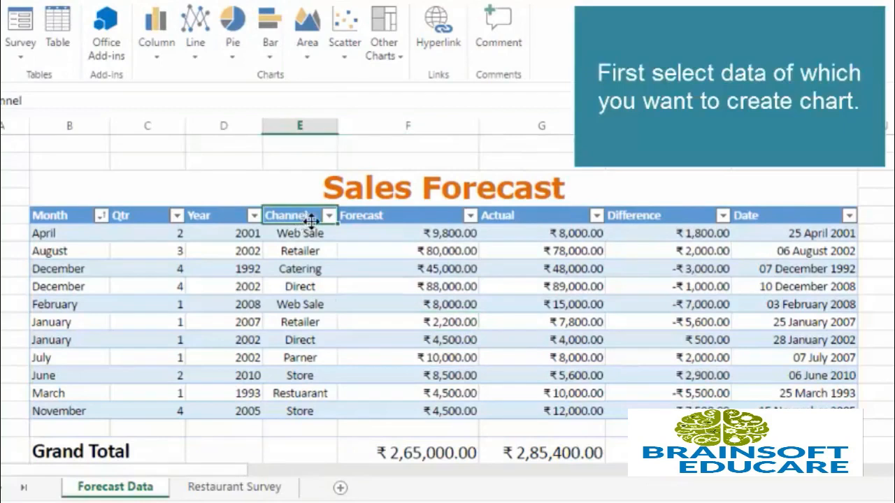
drag(307, 217, 572, 411)
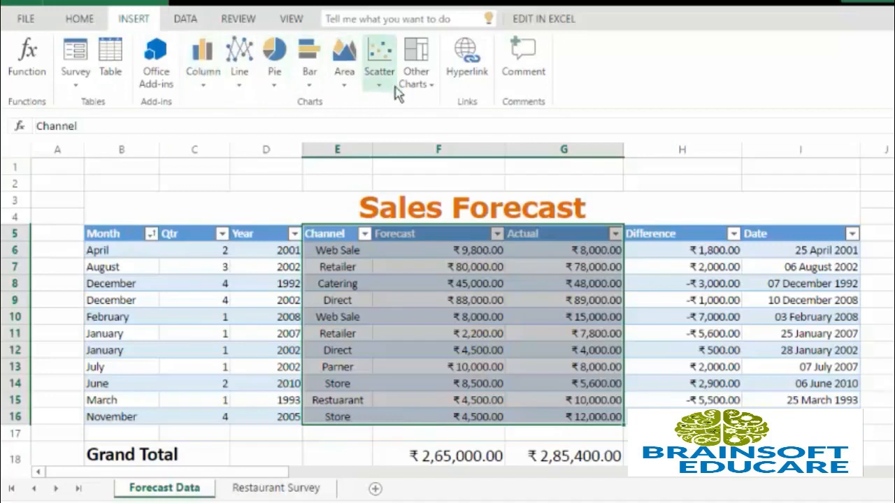
click(416, 77)
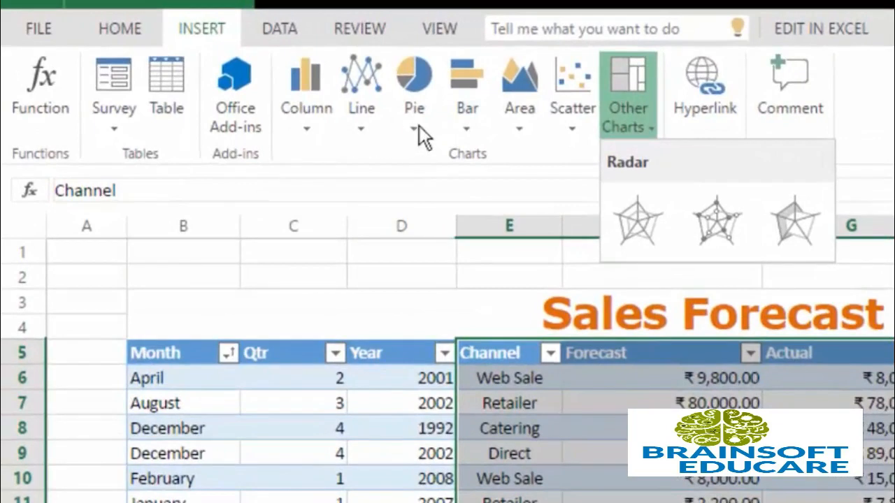
click(307, 125)
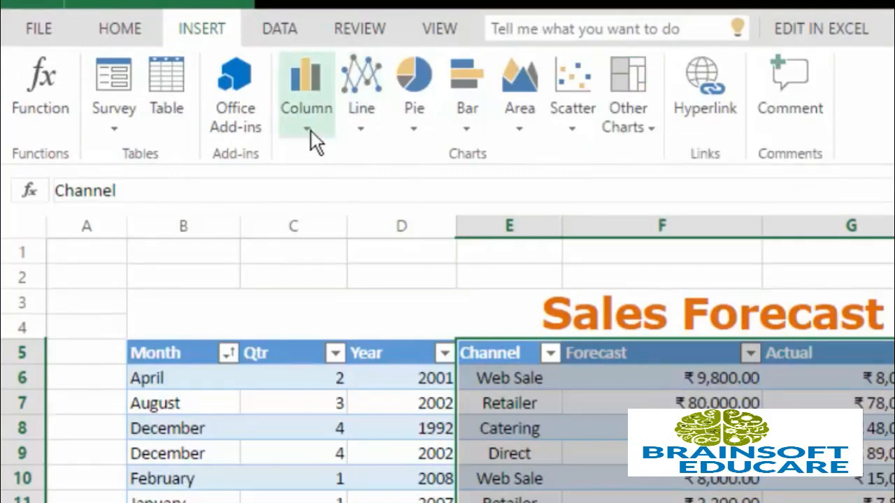
click(313, 134)
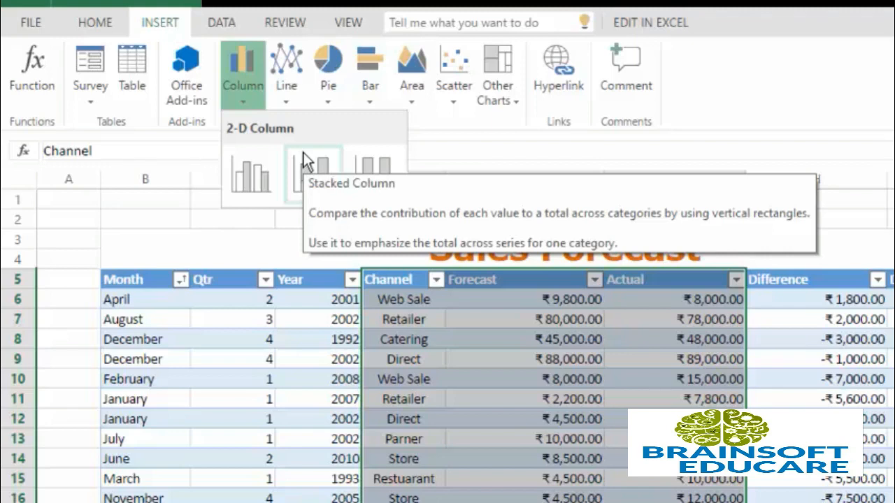
click(263, 176)
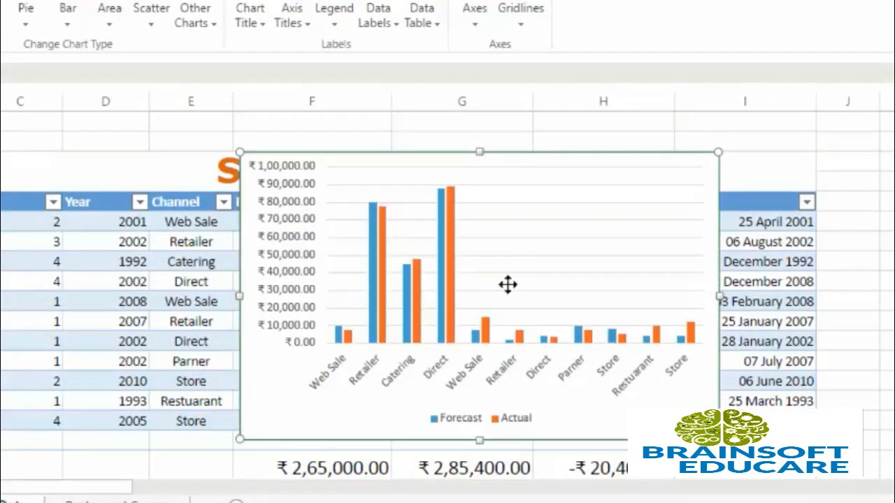
Enlarge the column chart and move it across the sheet so that it spans columns G to L
drag(491, 276, 312, 247)
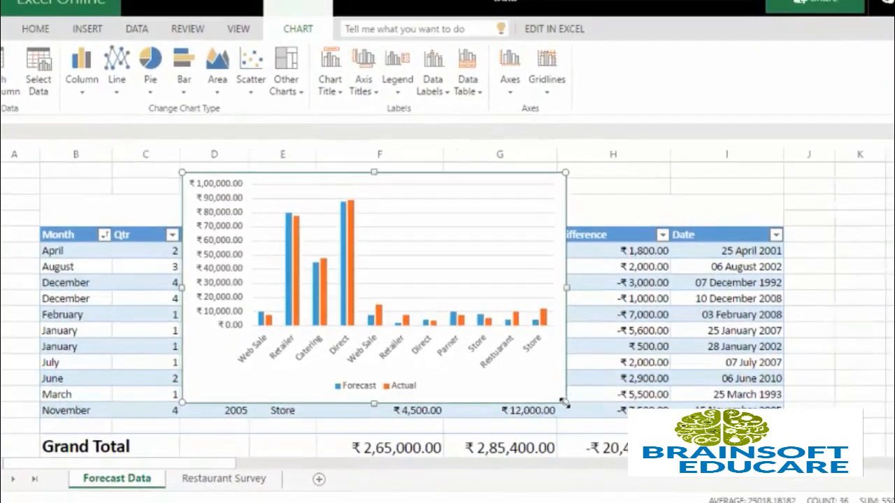
drag(564, 403, 610, 453)
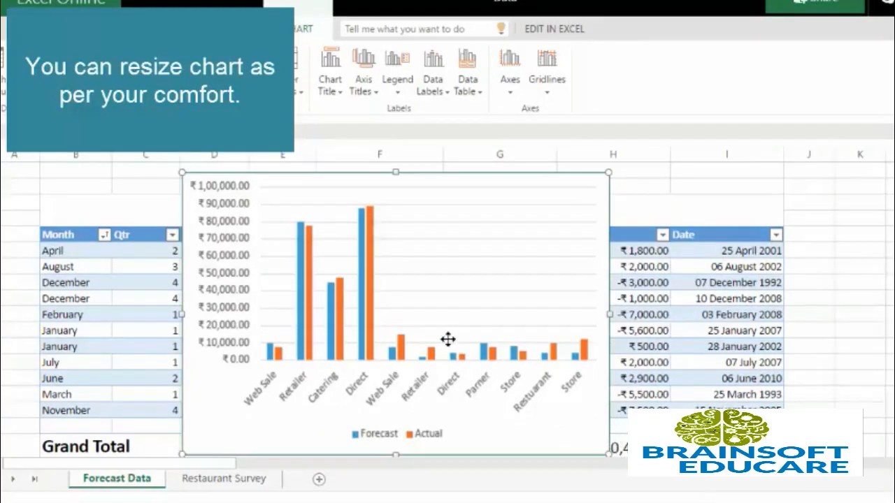
drag(450, 340, 455, 337)
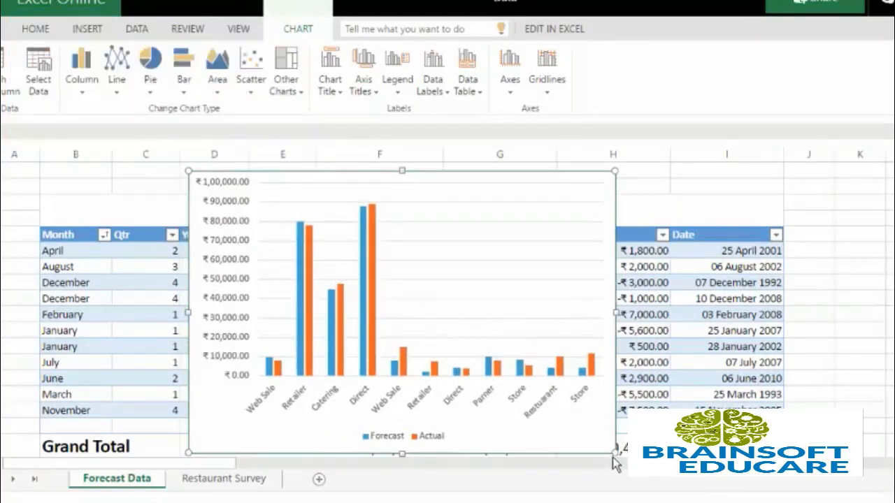
drag(615, 453, 628, 453)
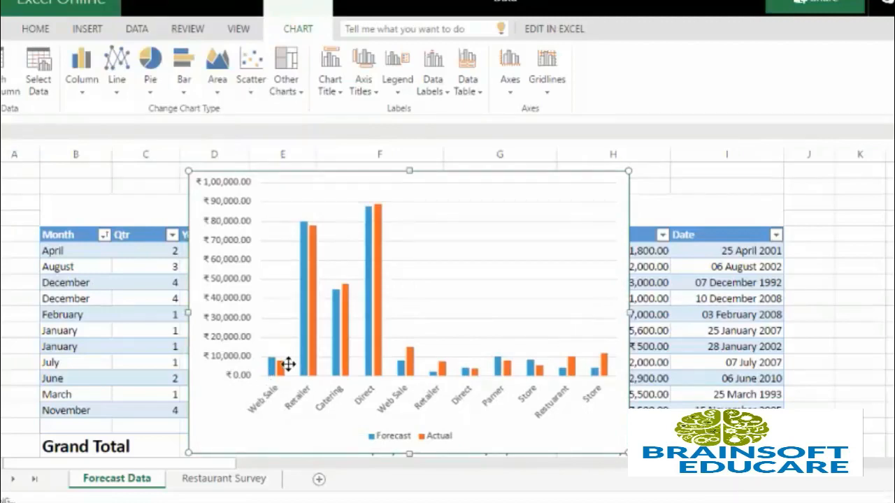
drag(439, 357, 521, 320)
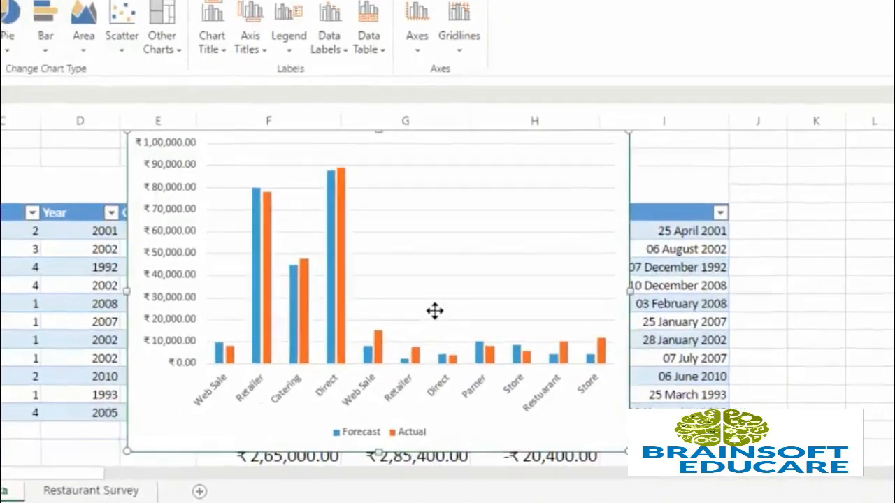
drag(434, 311, 674, 309)
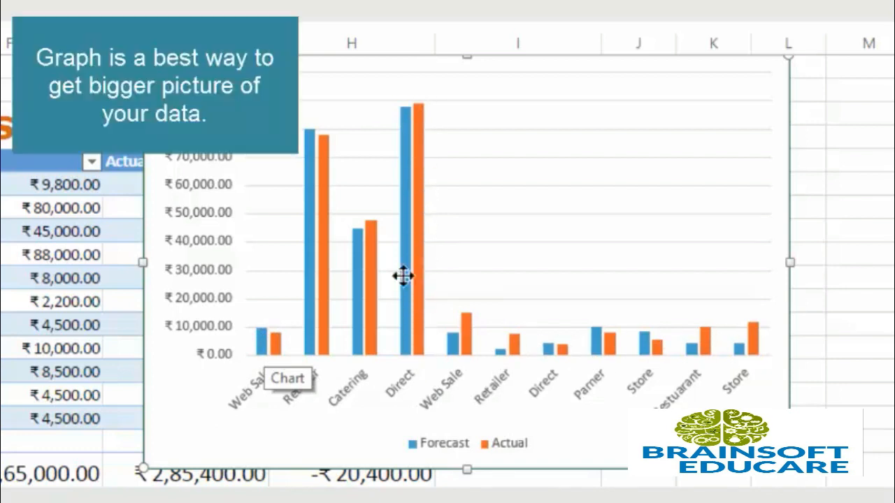
Shrink the column chart and place it beside the Sales Forecast table across columns K to O
drag(617, 246, 684, 243)
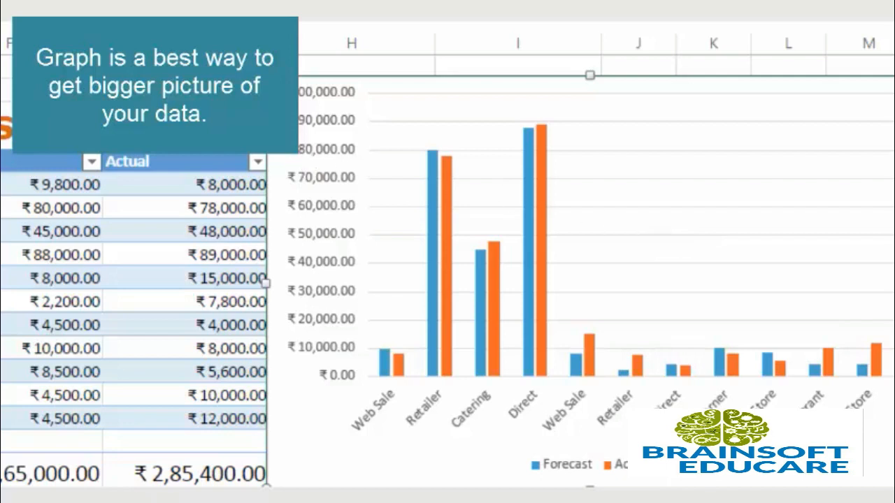
drag(267, 75, 342, 140)
drag(603, 259, 649, 214)
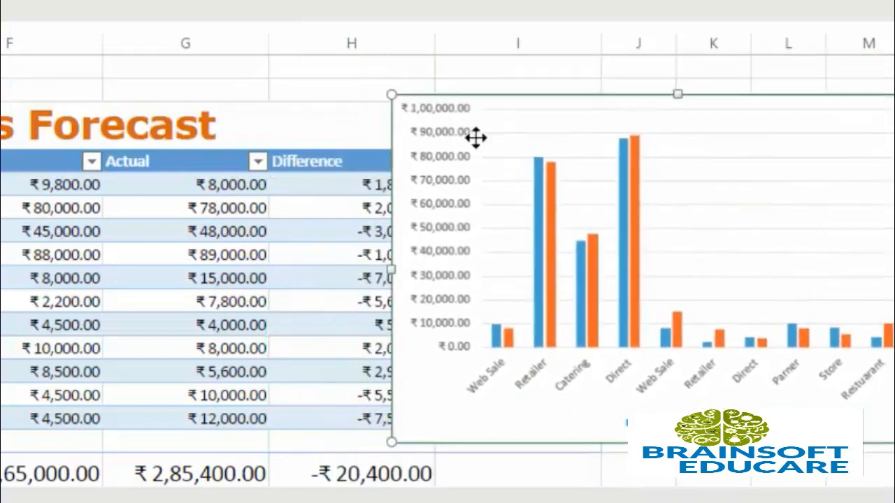
drag(393, 96, 582, 175)
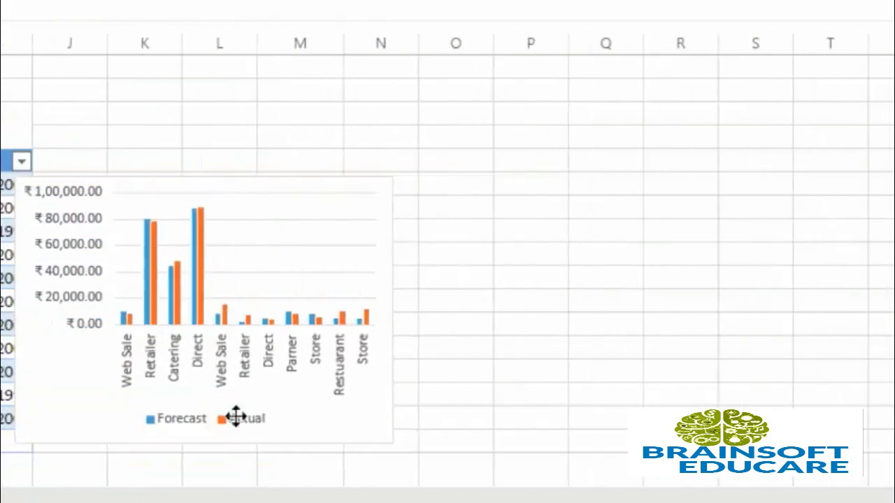
drag(168, 340, 255, 264)
click(123, 397)
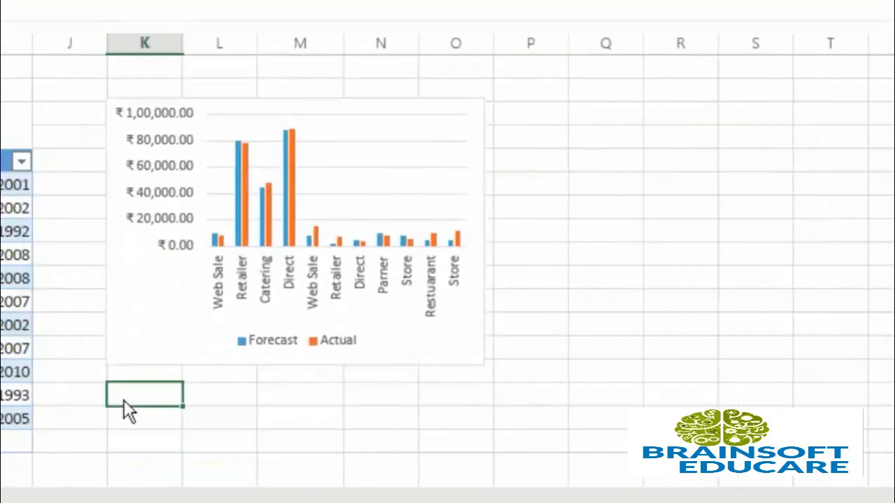
Insert a 2-D pie chart from the Channel, Forecast and Actual data in E6:G16
scroll(119, 390, down, 2)
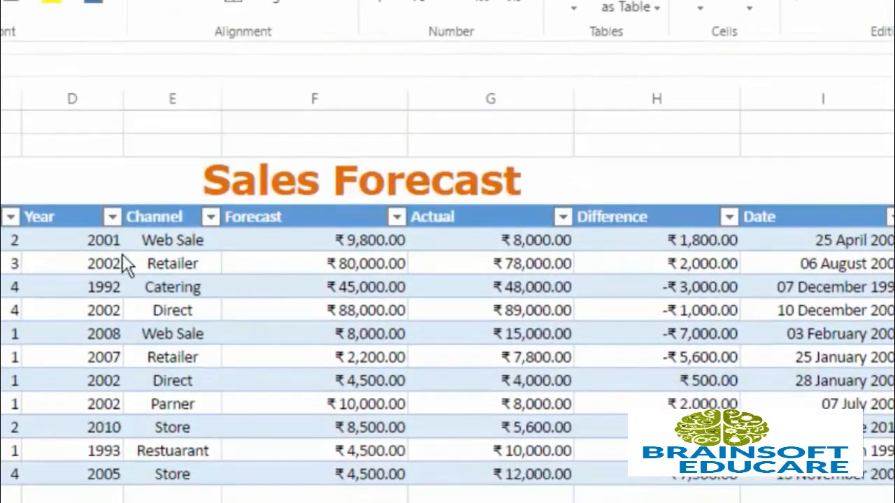
drag(104, 241, 454, 406)
click(298, 308)
drag(184, 239, 535, 485)
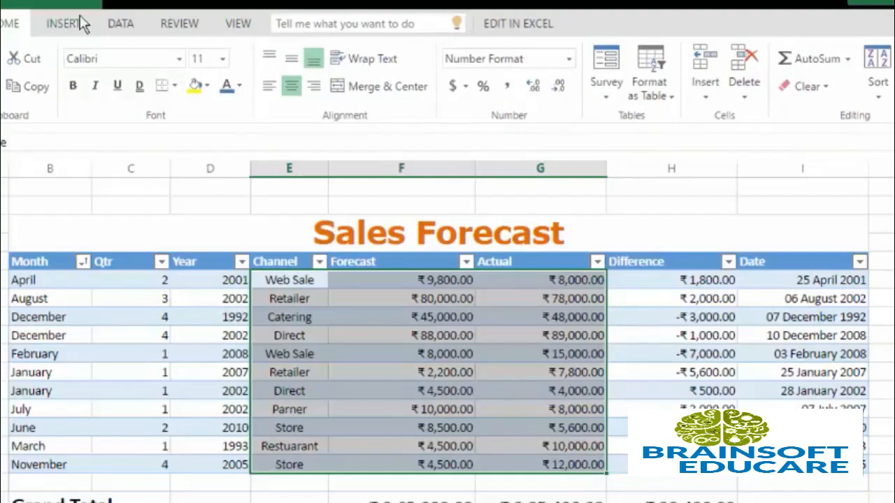
click(79, 21)
click(223, 101)
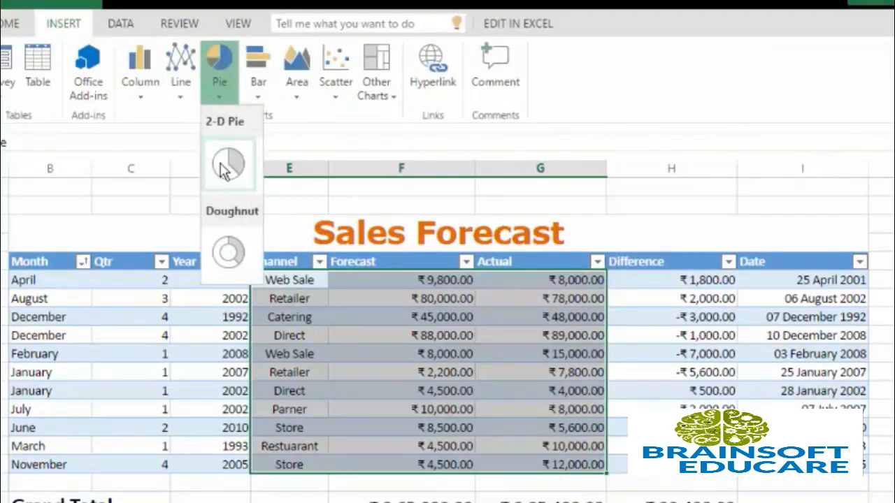
click(248, 176)
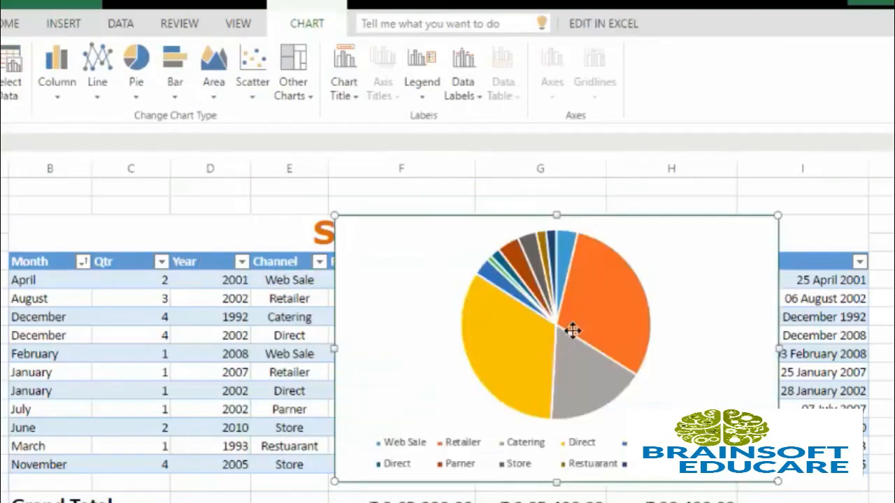
Move the pie chart beneath the column chart beside the table and shrink it to about the same width
drag(569, 363, 625, 336)
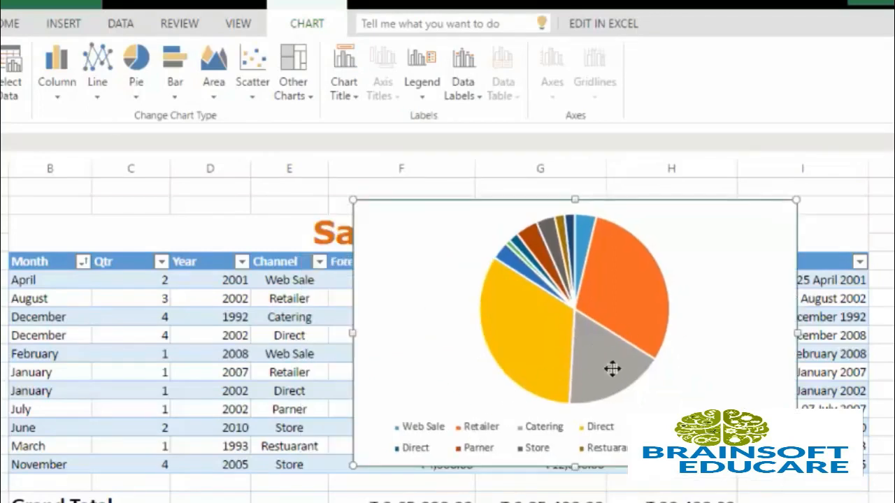
drag(596, 364, 558, 364)
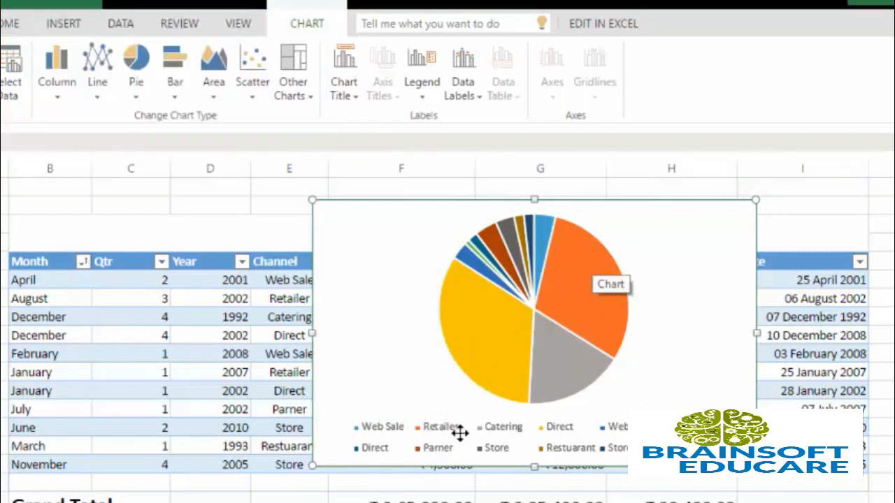
drag(550, 355, 889, 397)
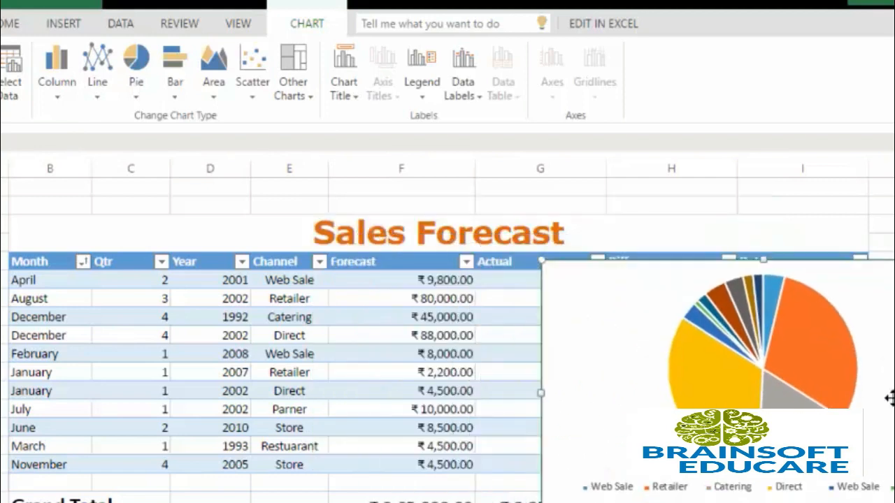
scroll(447, 336, right, 5)
drag(406, 373, 750, 487)
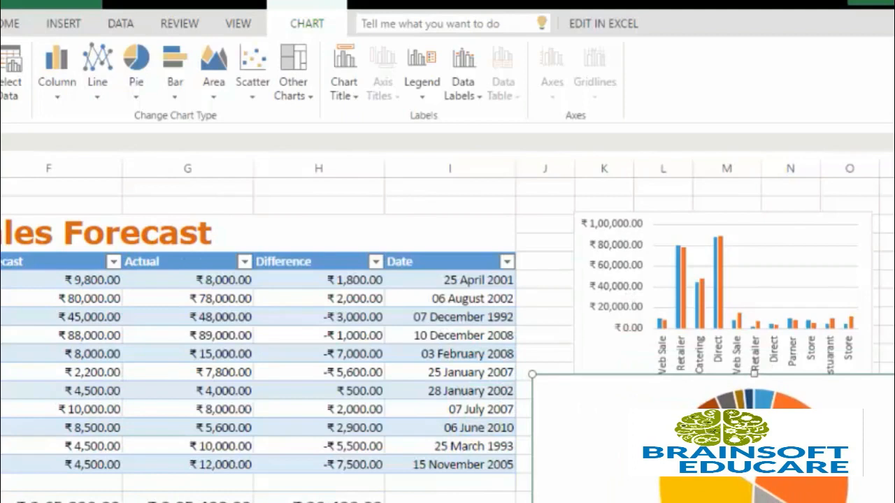
drag(893, 374, 843, 439)
scroll(818, 353, down, 3)
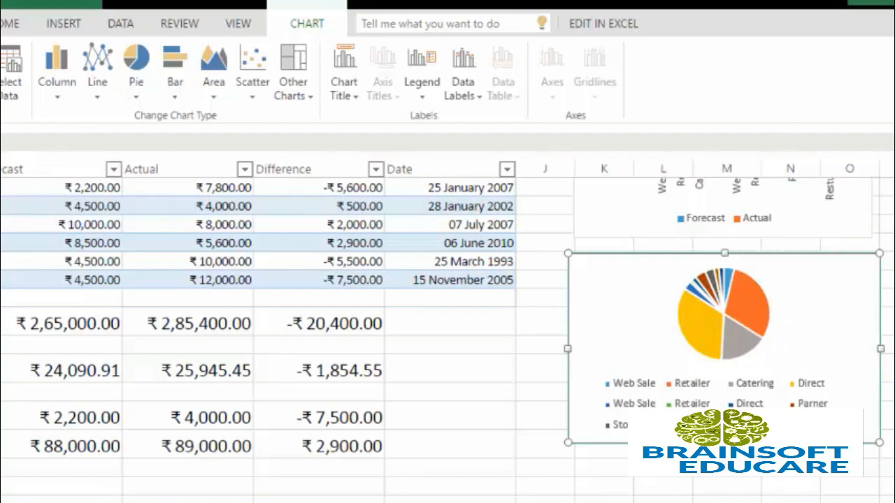
Insert a 2-D stacked bar chart from the Channel to Date data in E6:I16
scroll(447, 314, left, 5)
scroll(236, 409, up, 4)
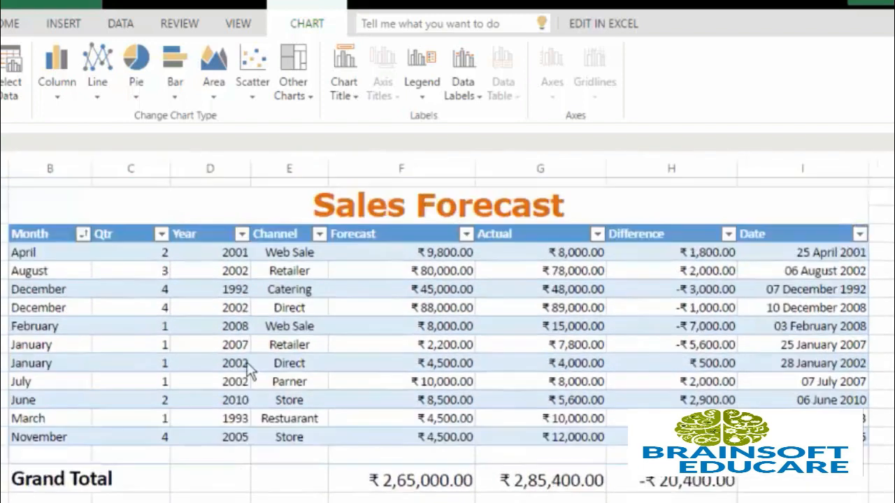
click(381, 199)
drag(276, 279, 807, 482)
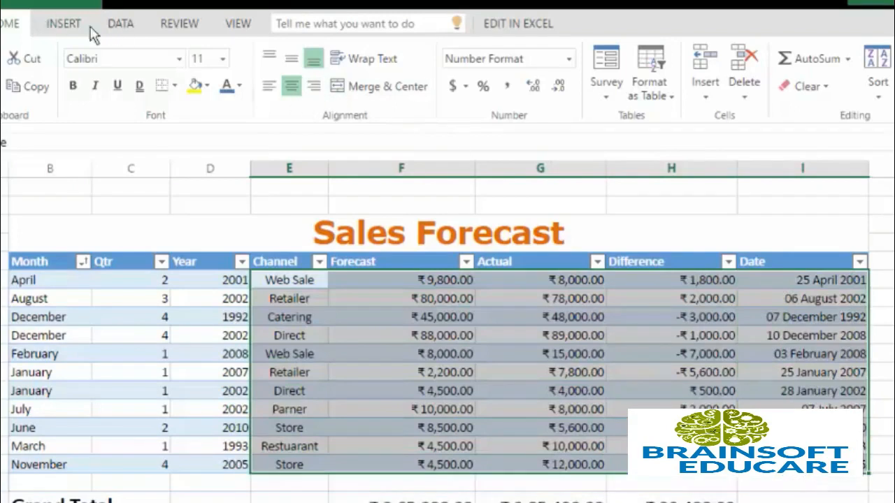
click(62, 23)
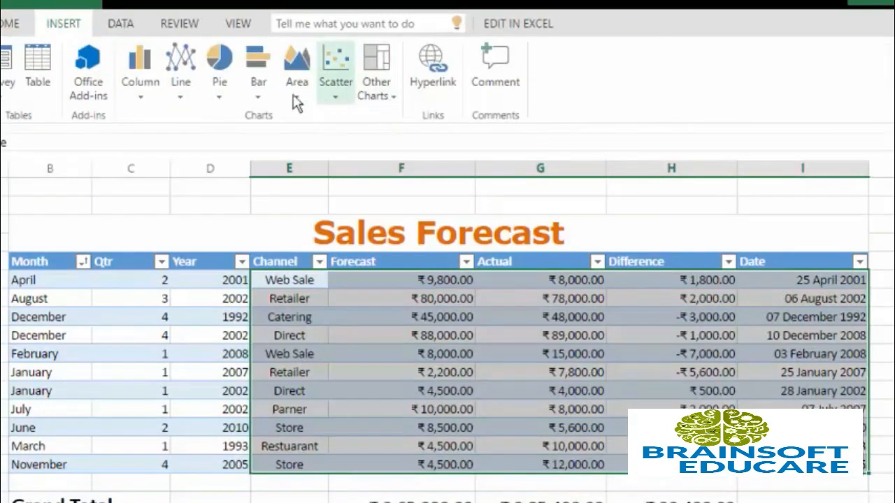
click(257, 106)
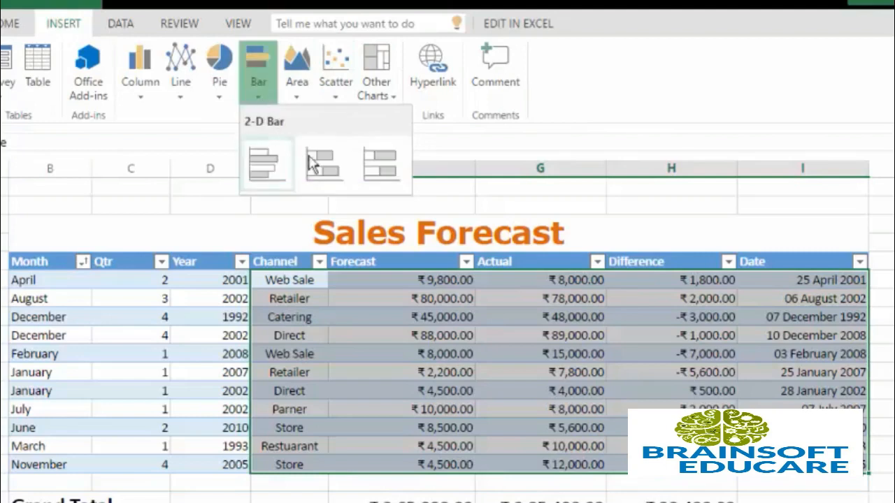
click(316, 173)
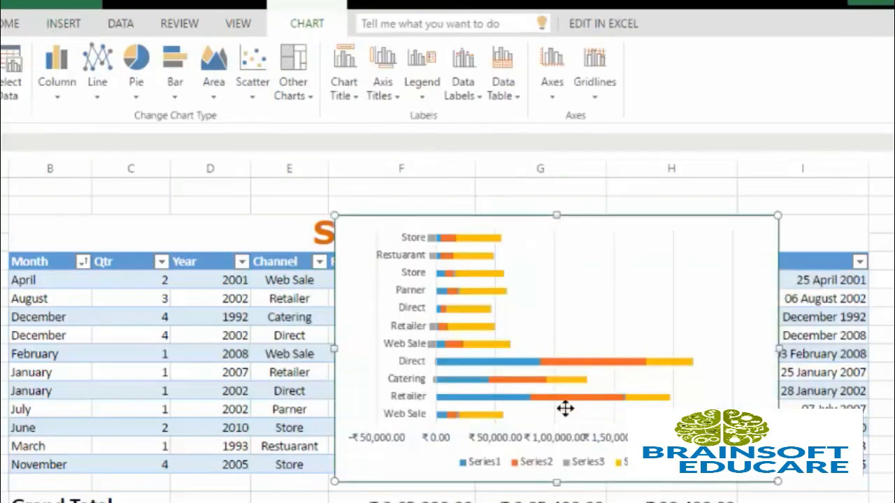
Move the stacked bar chart over columns C to G of the table
drag(608, 408, 389, 359)
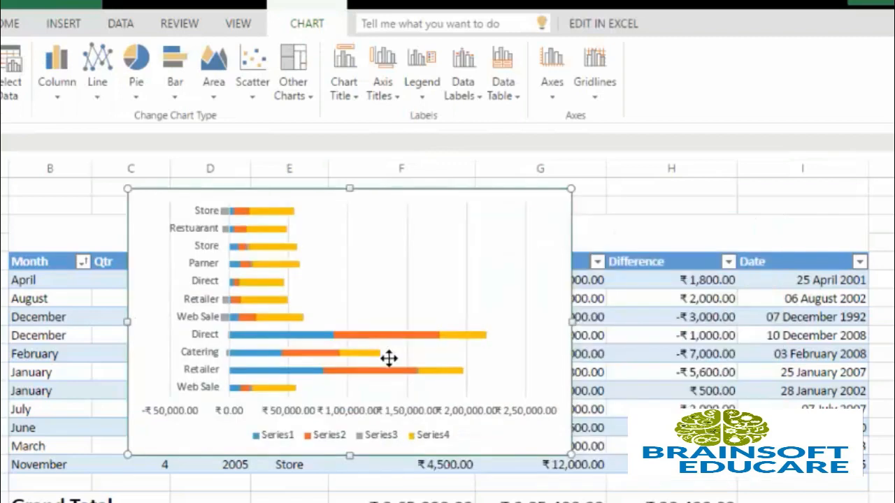